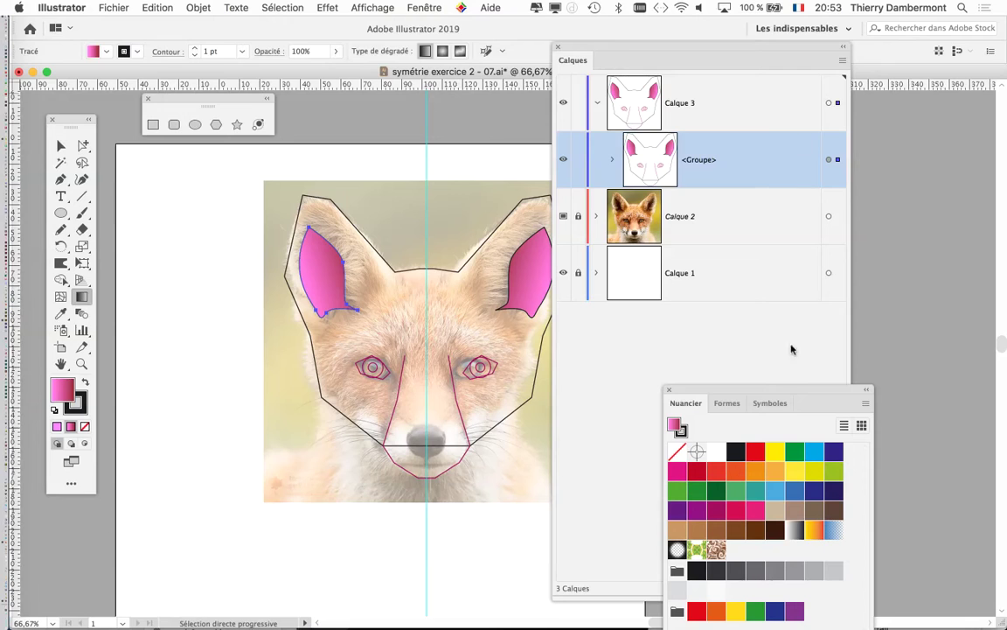
- Target the Calque 3 layer's circle, moving the Swatches and Layers panels aside
drag(683, 391, 800, 382)
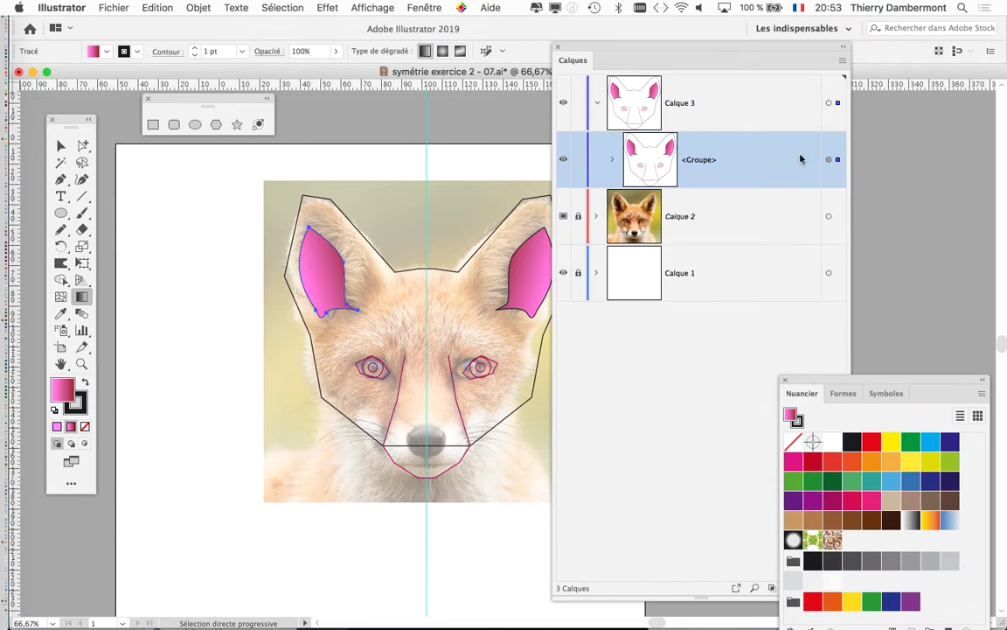
click(828, 103)
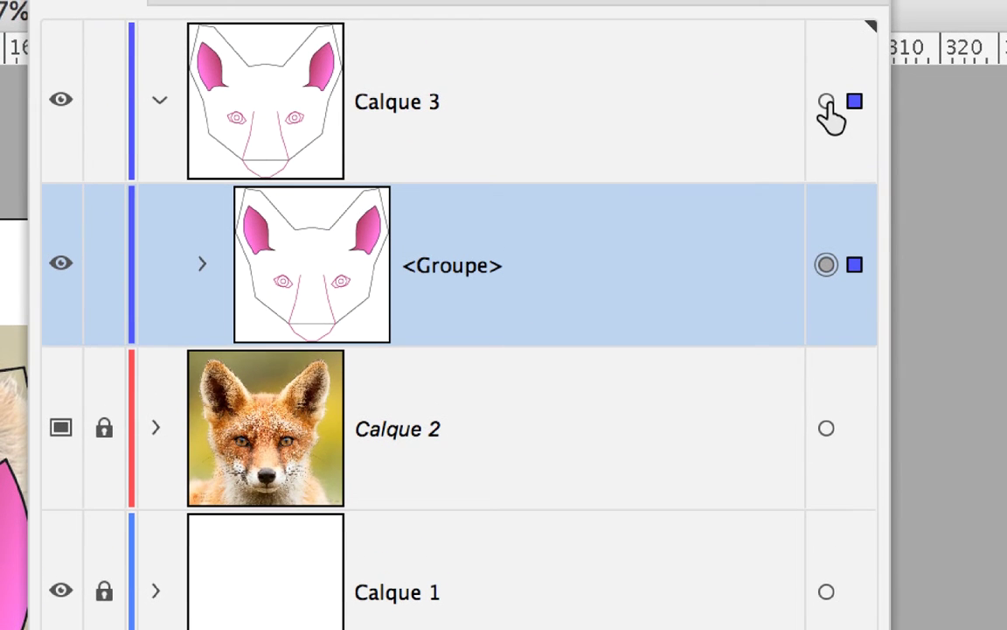
click(826, 101)
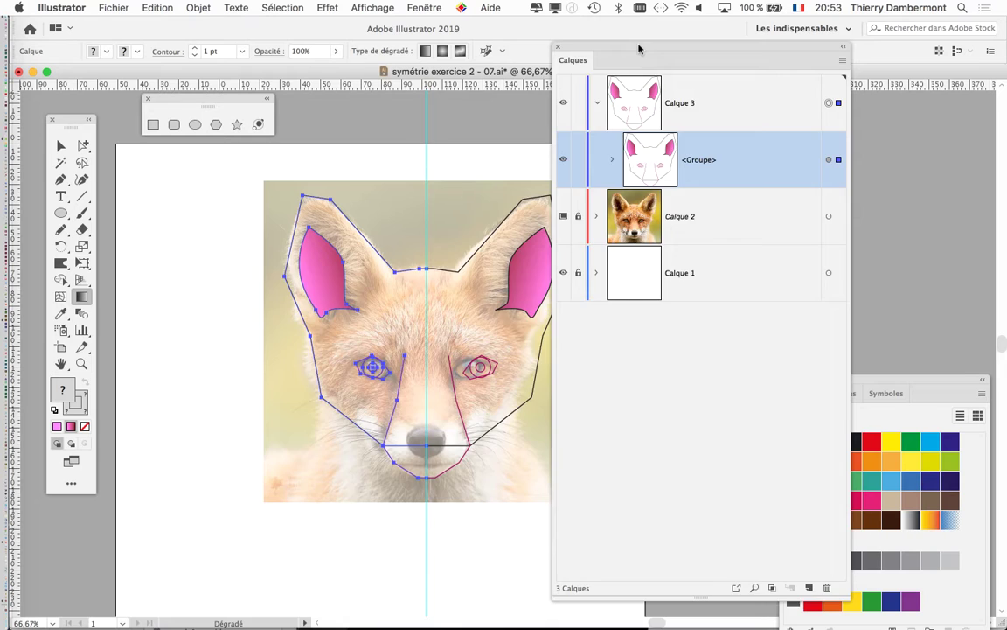
drag(638, 42, 162, 419)
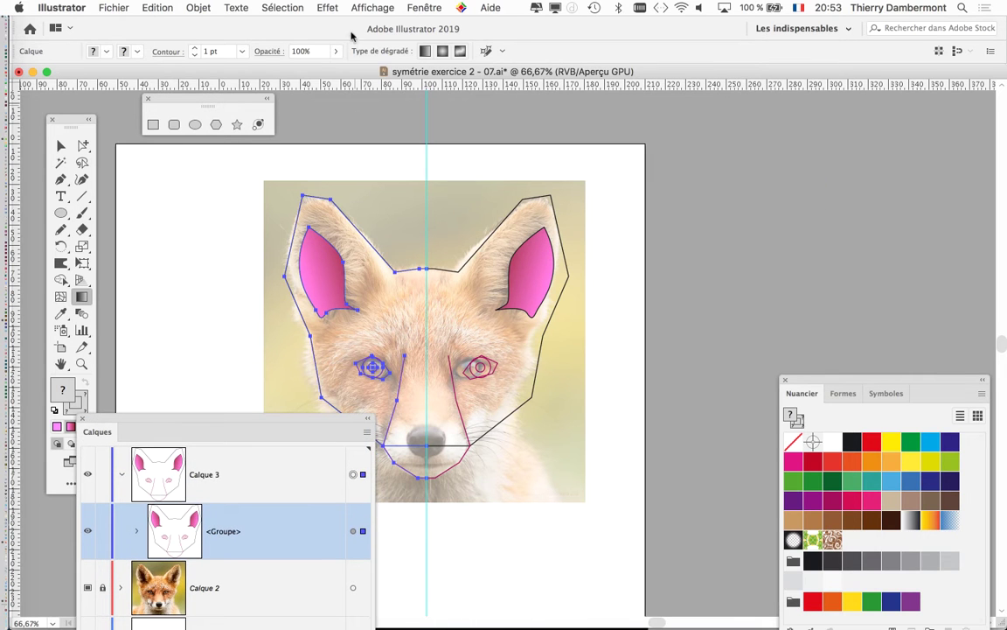
- Open Fenêtre > Aspect beside the fox and inspect the Groupe and Contenu entries
click(424, 7)
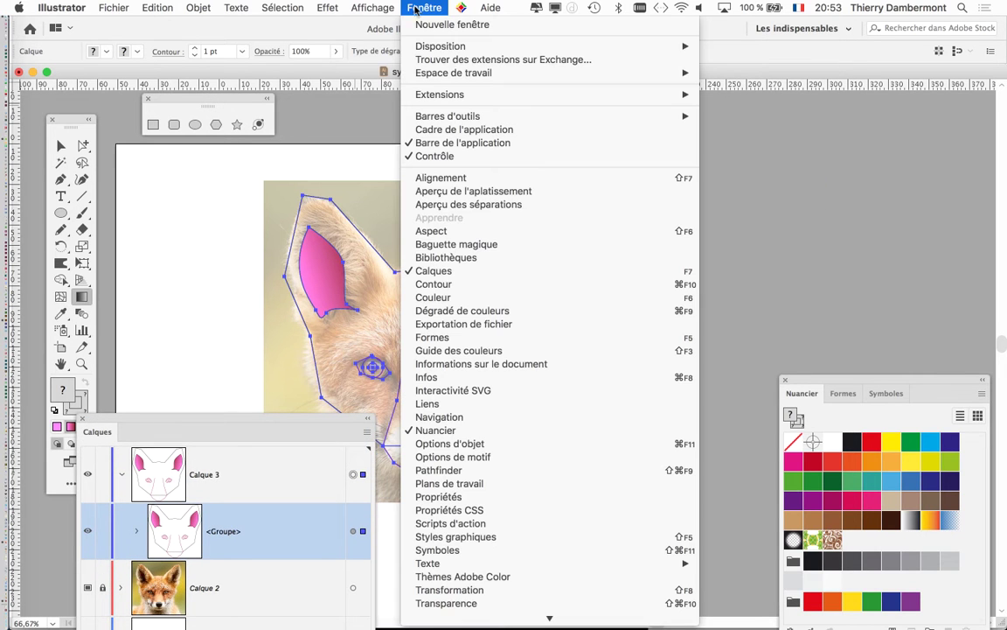
click(469, 231)
drag(643, 105, 636, 142)
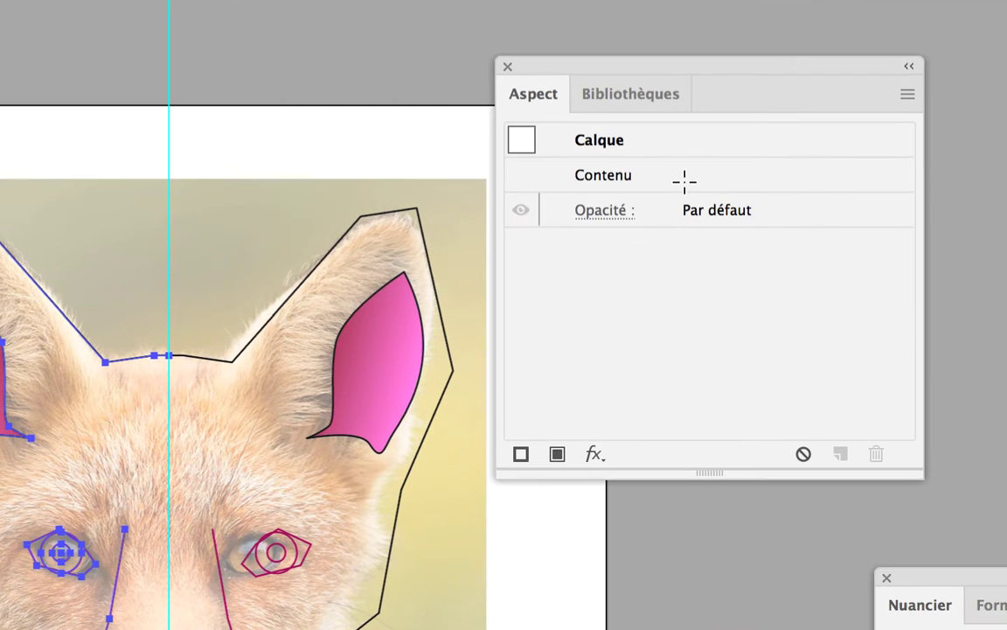
click(684, 179)
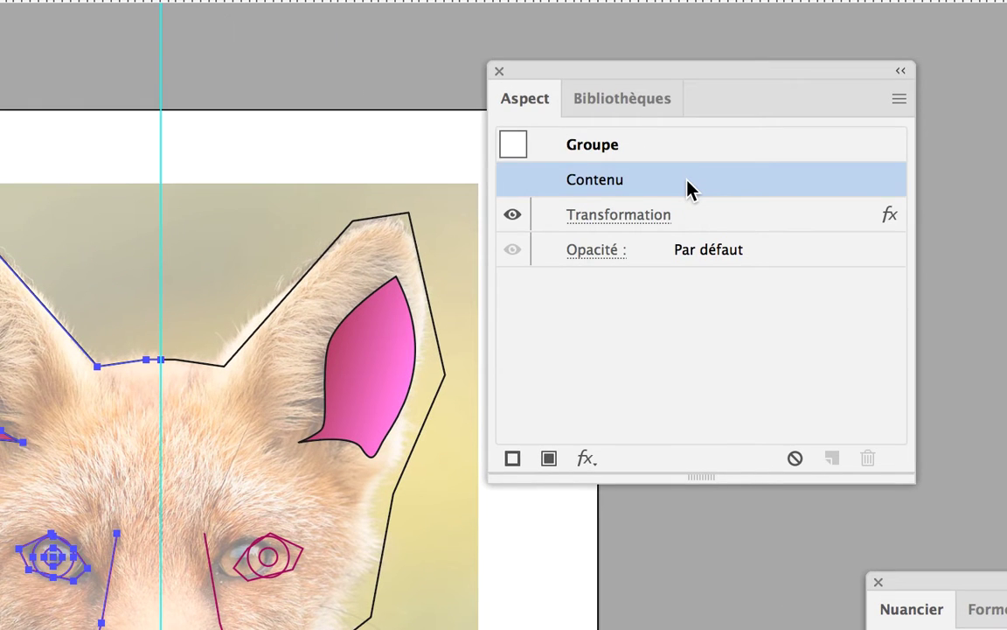
double_click(687, 181)
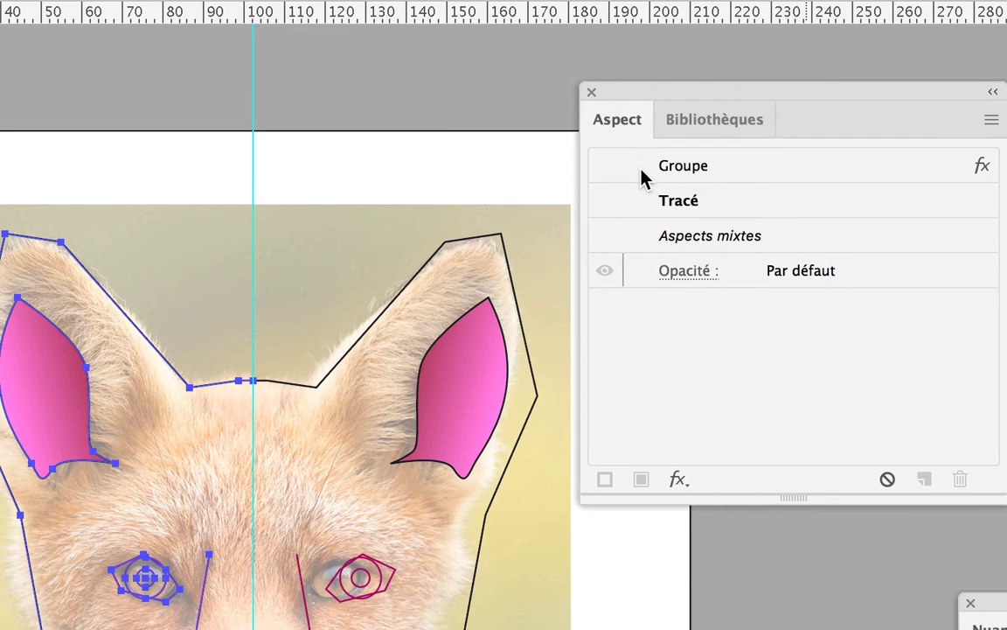
click(643, 178)
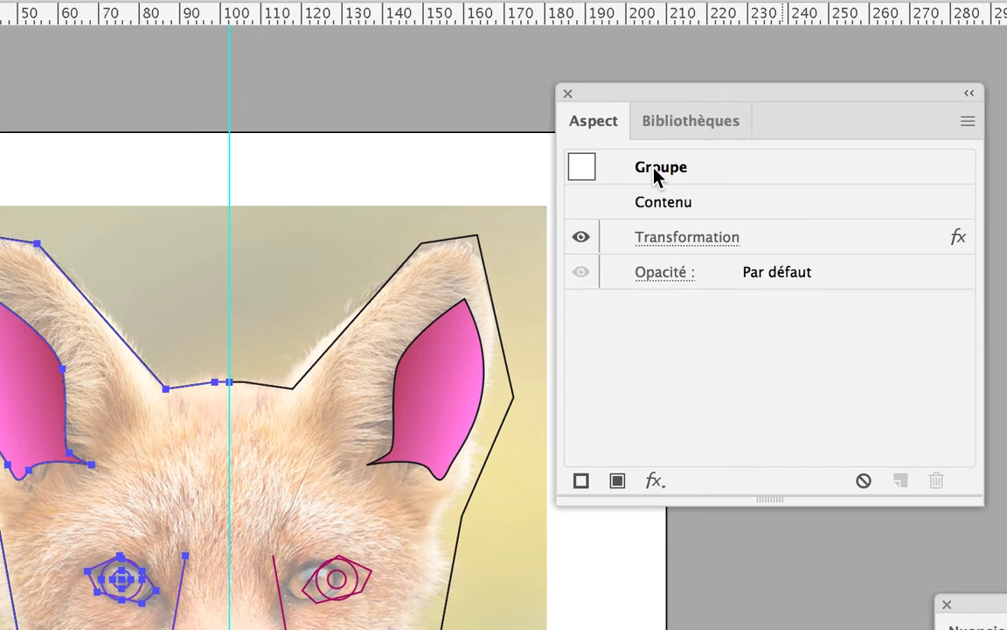
click(658, 174)
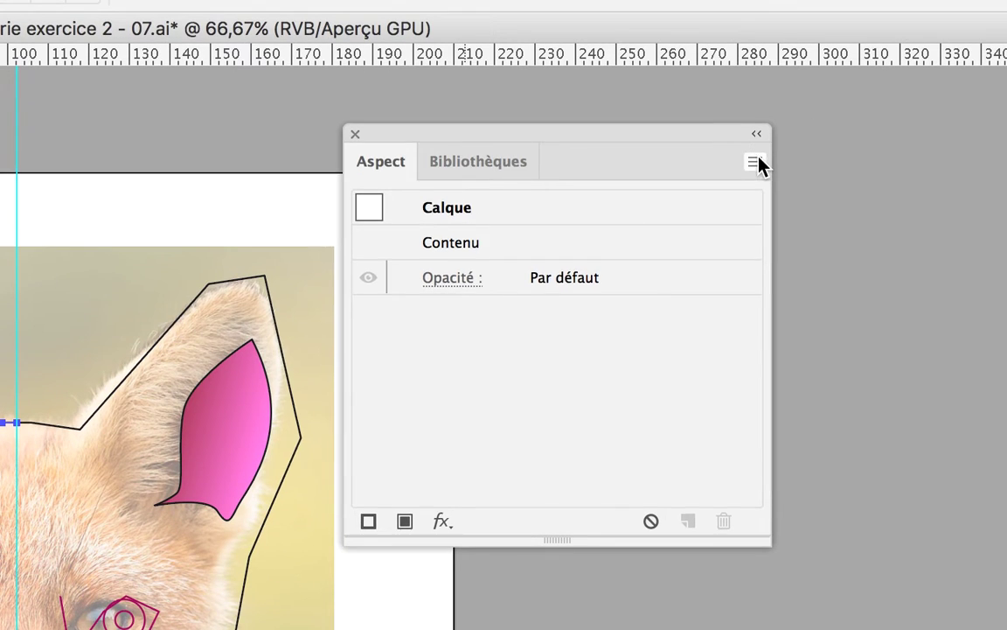
- Add a new Calque 3 stroke, coloured dark navy after trying green, crimson and orange, at 6 pt
click(756, 159)
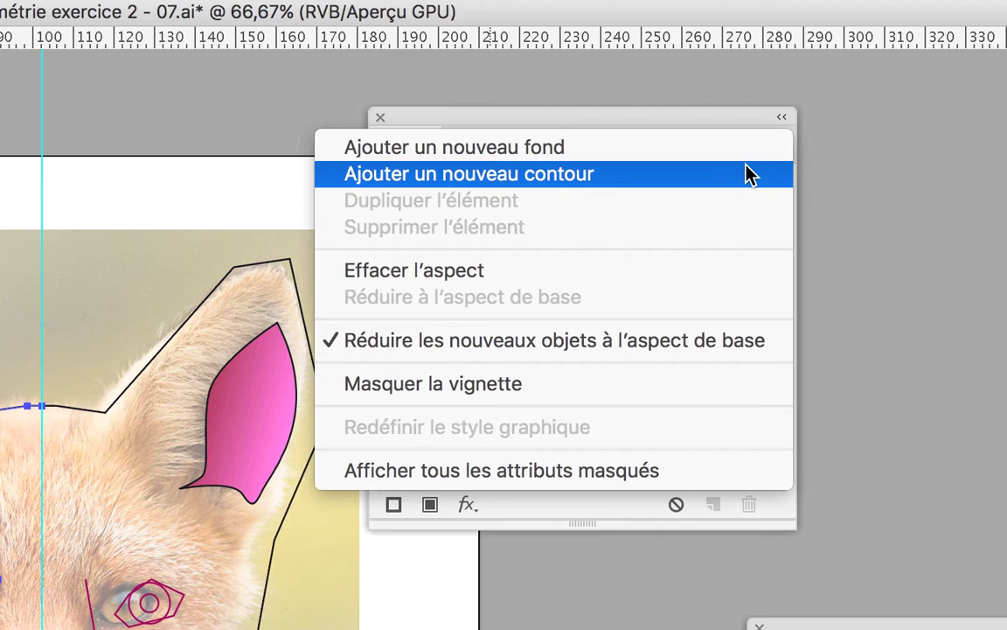
click(750, 184)
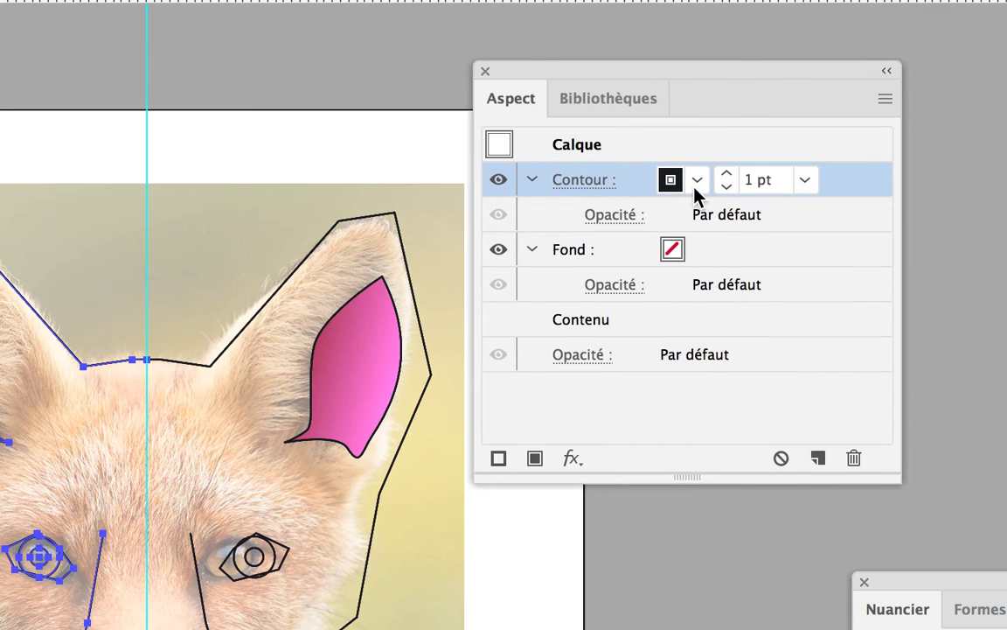
click(702, 194)
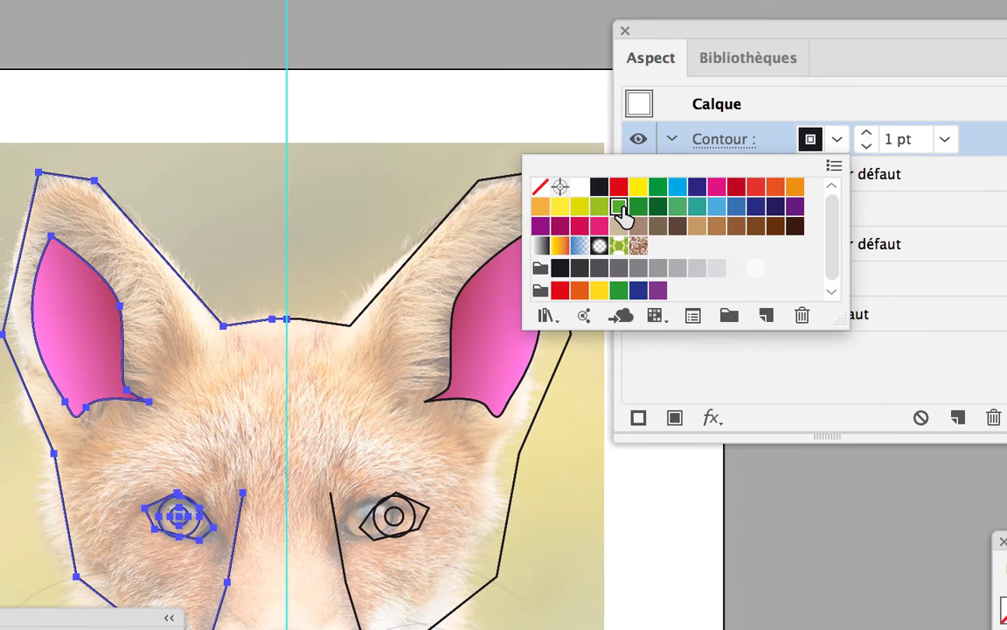
click(584, 217)
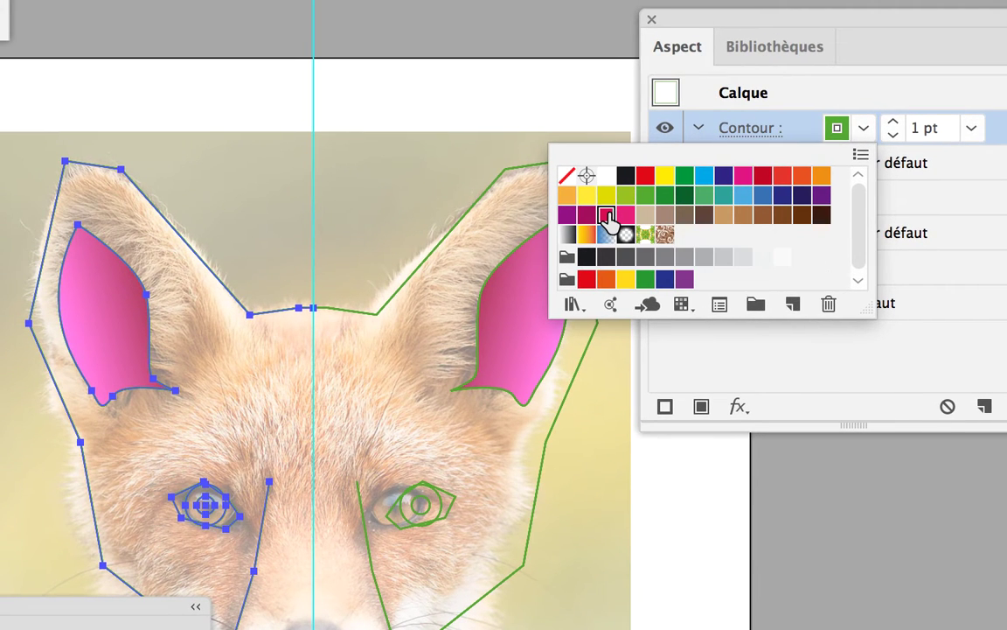
click(597, 214)
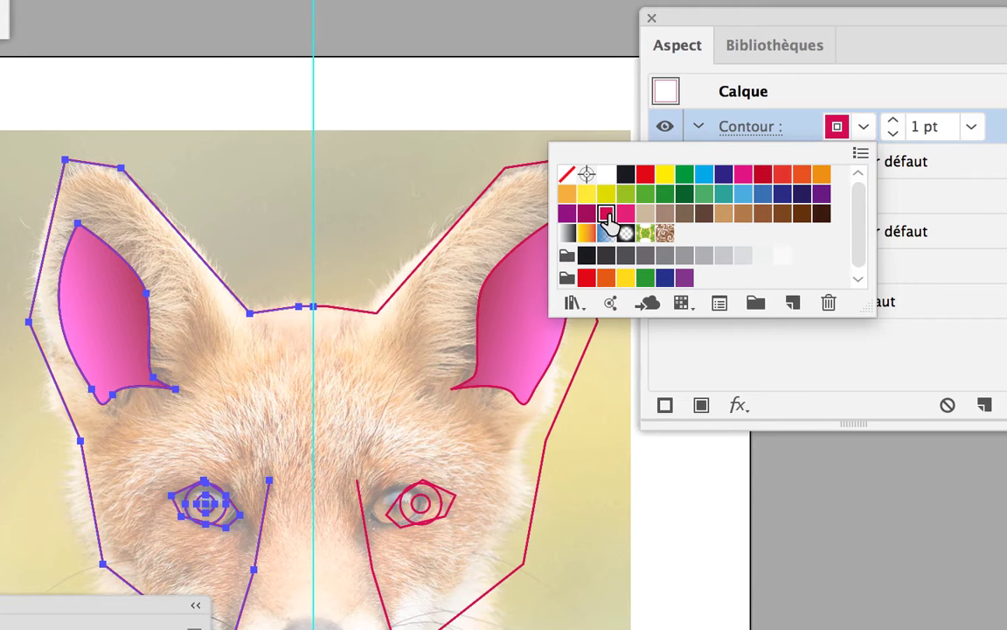
click(566, 192)
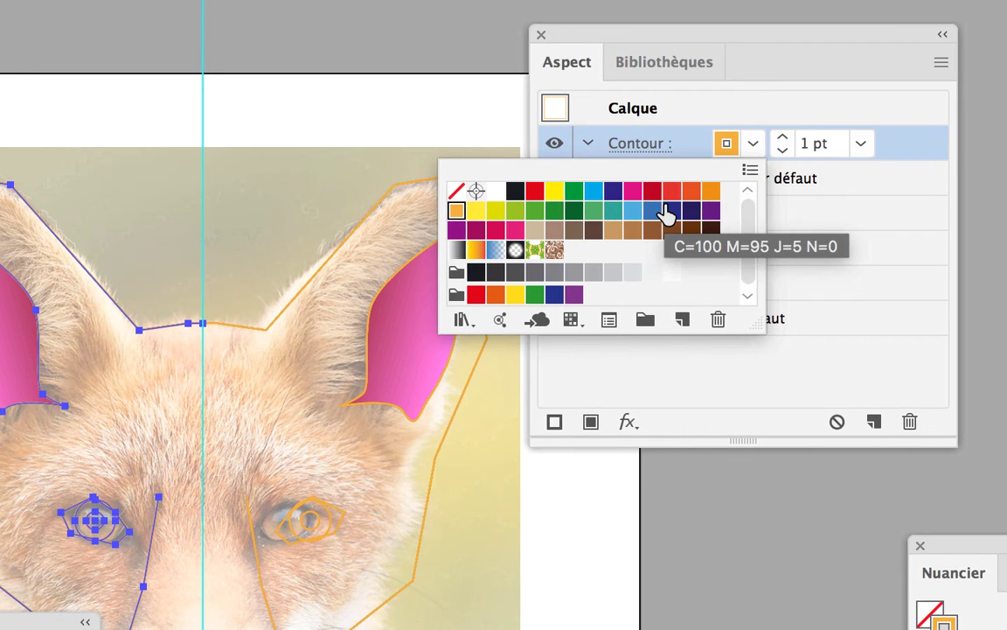
click(667, 213)
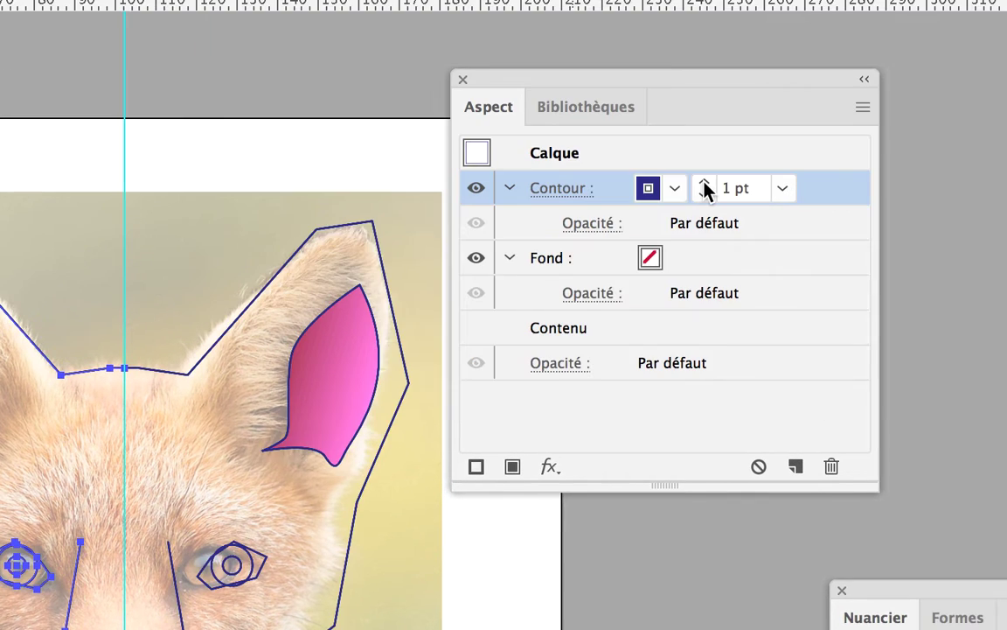
click(706, 184)
click(706, 183)
click(706, 184)
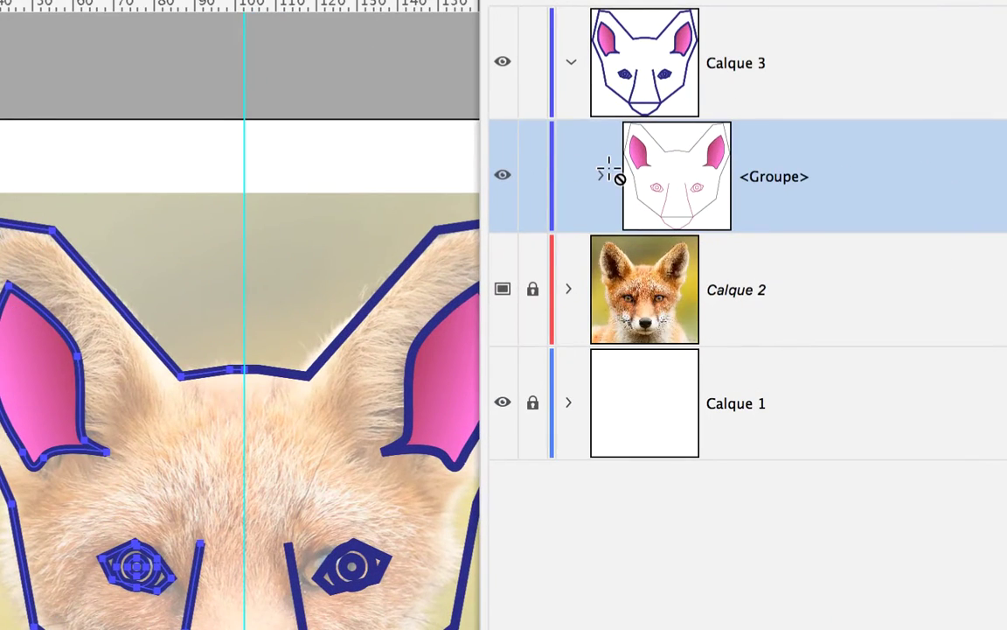
- Expand <Groupe> in Layers and target the left pink ear <Tracé> alone
click(604, 173)
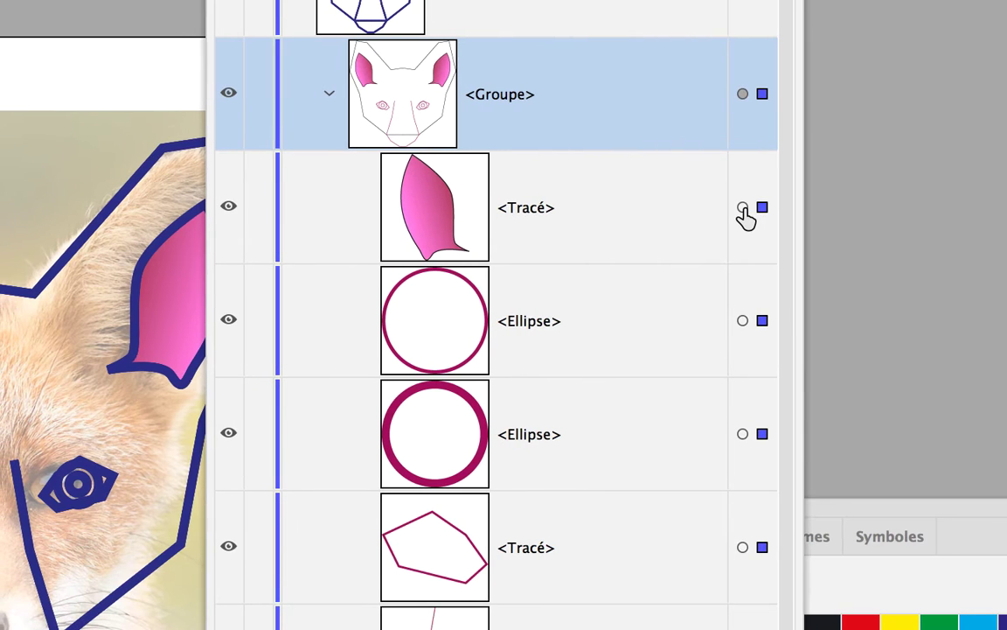
click(742, 208)
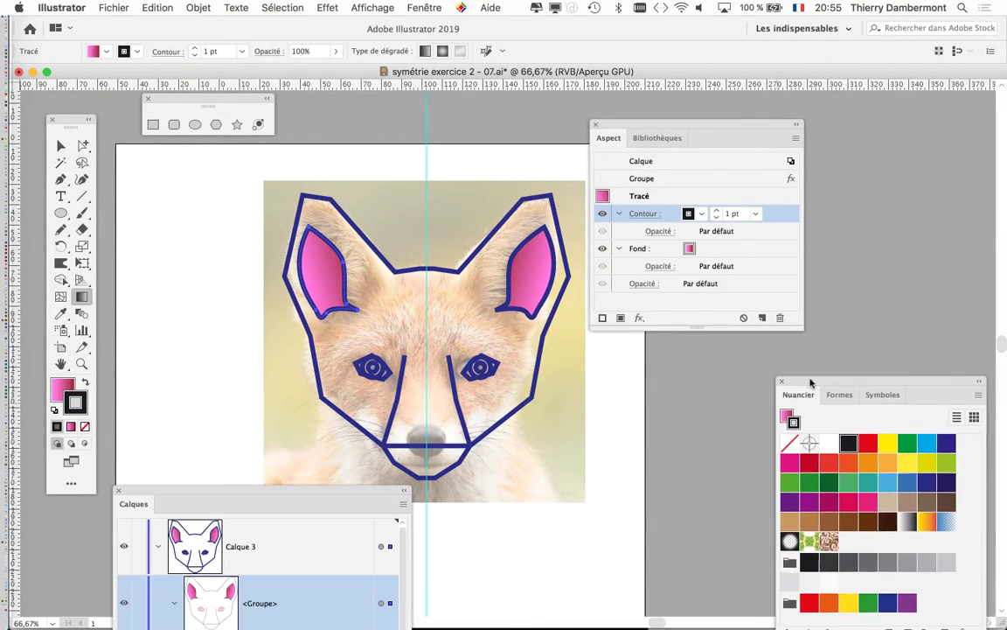
- Colour the ear path's stroke orange from the Swatches panel
drag(812, 385, 395, 154)
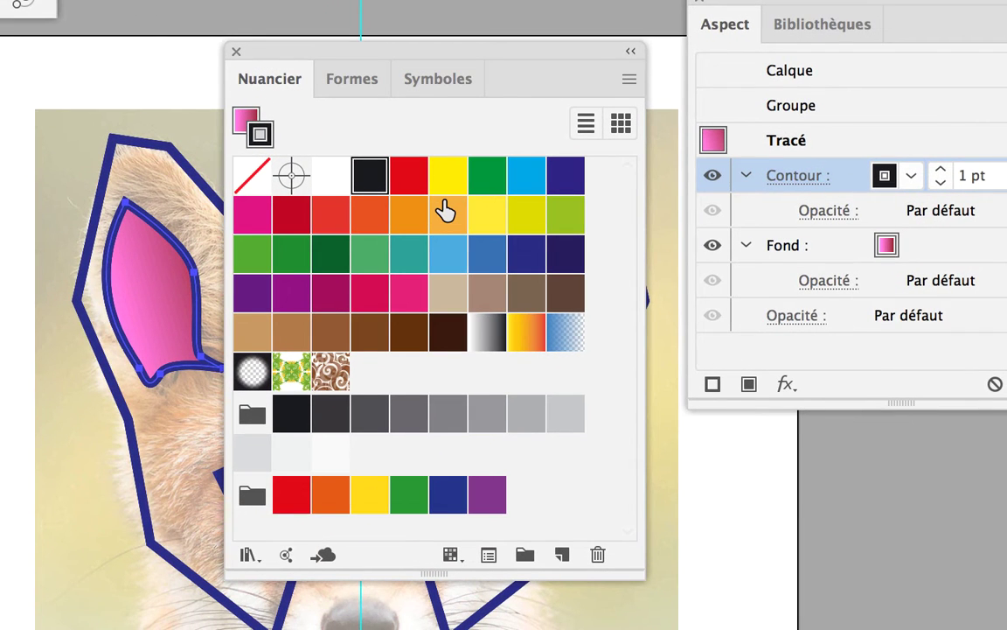
click(445, 209)
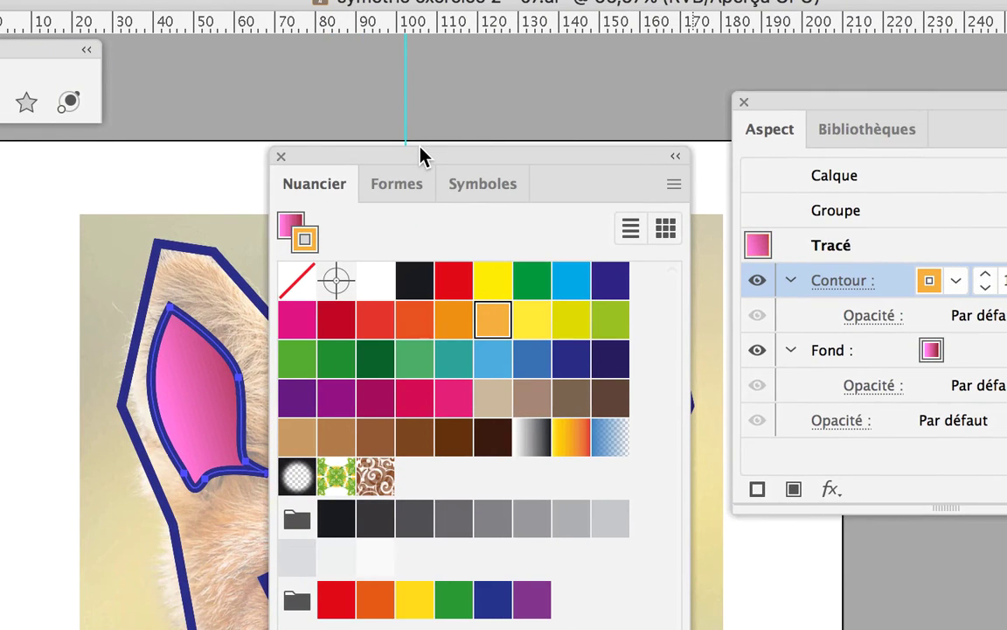
drag(420, 156, 820, 579)
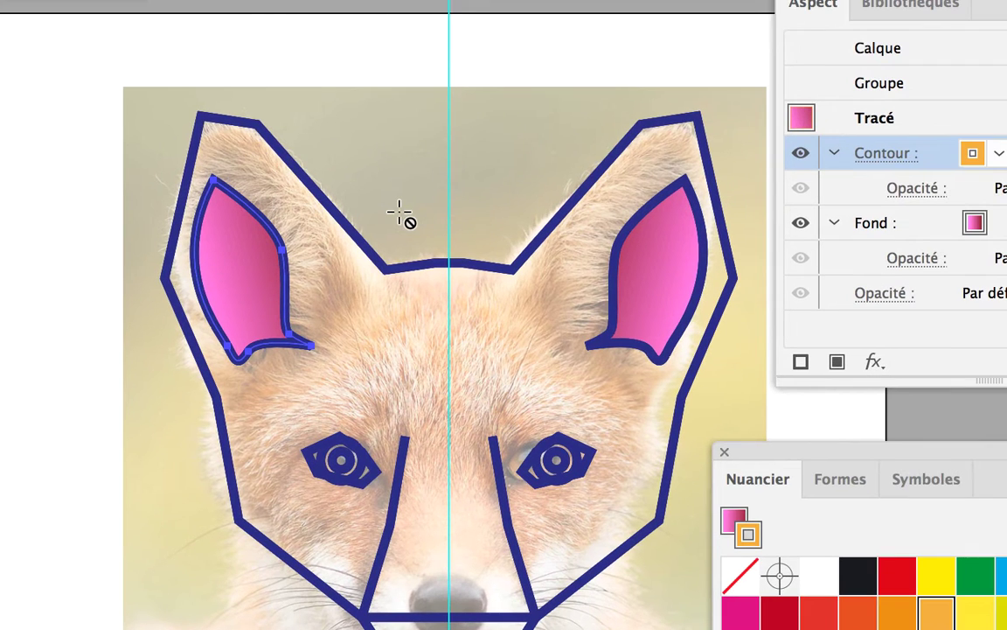
drag(813, 5, 395, 83)
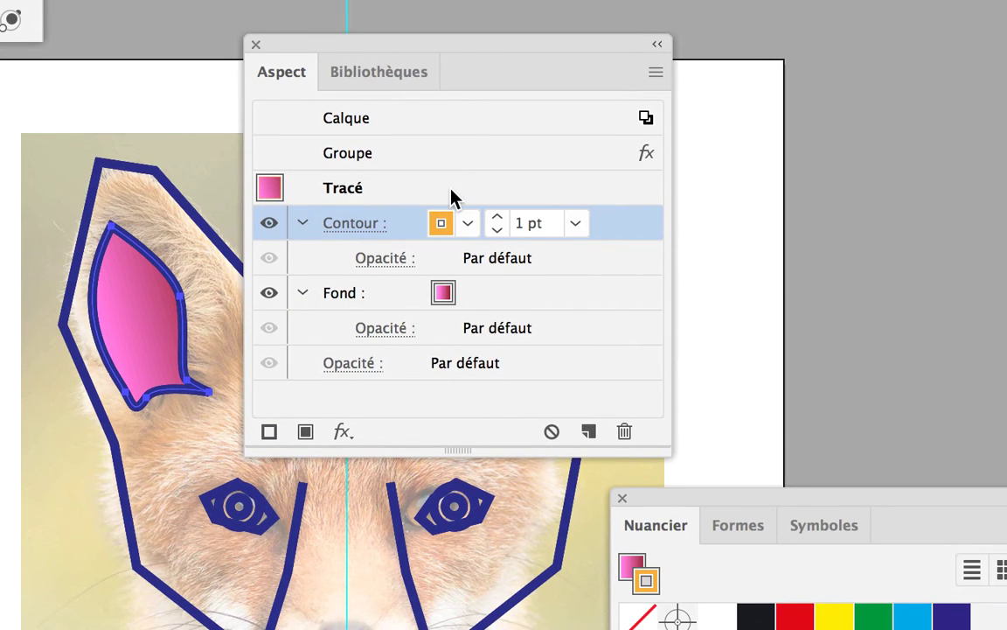
- Raise the ear stroke weight to 16 pt, then settle it at 13 pt
click(497, 217)
click(496, 217)
click(497, 217)
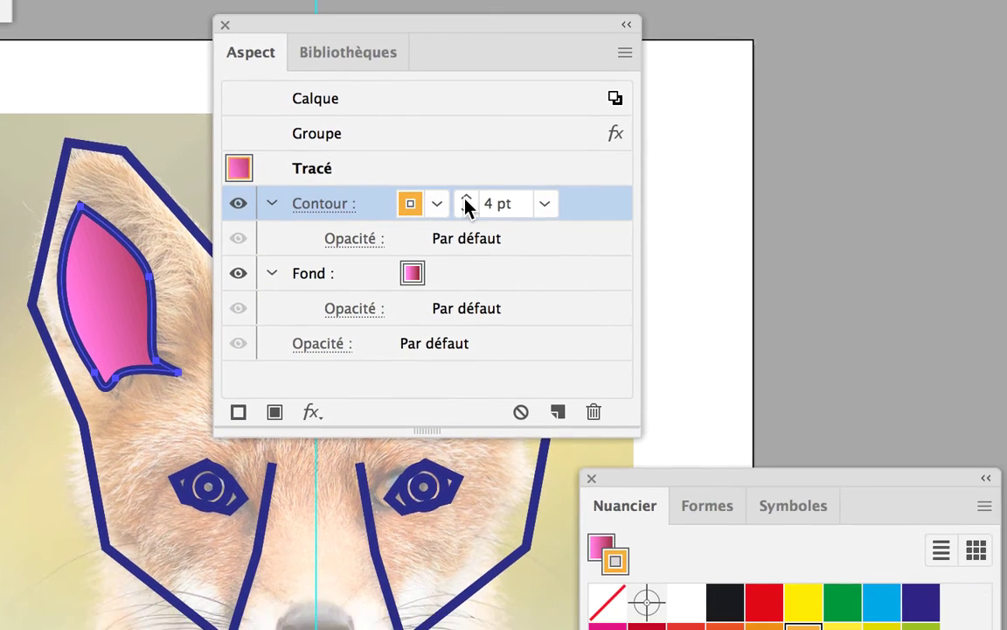
click(496, 217)
click(465, 200)
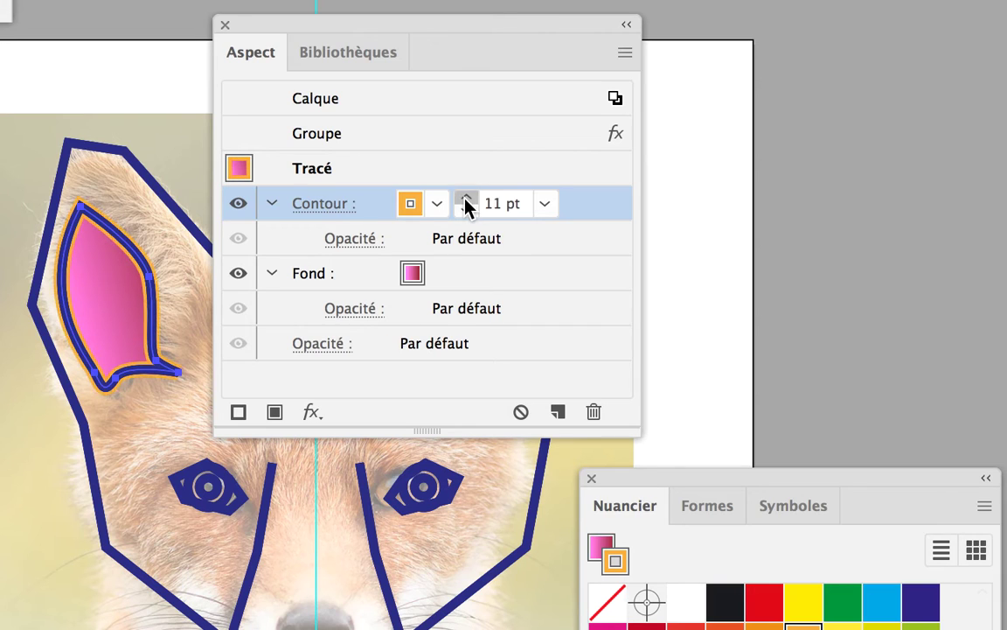
click(466, 199)
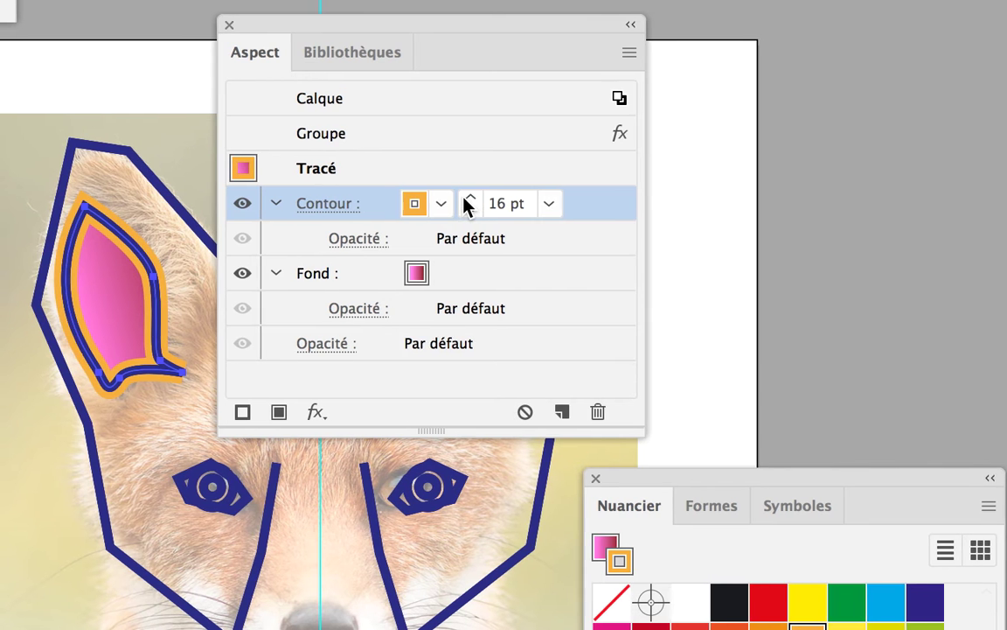
click(466, 209)
click(466, 209)
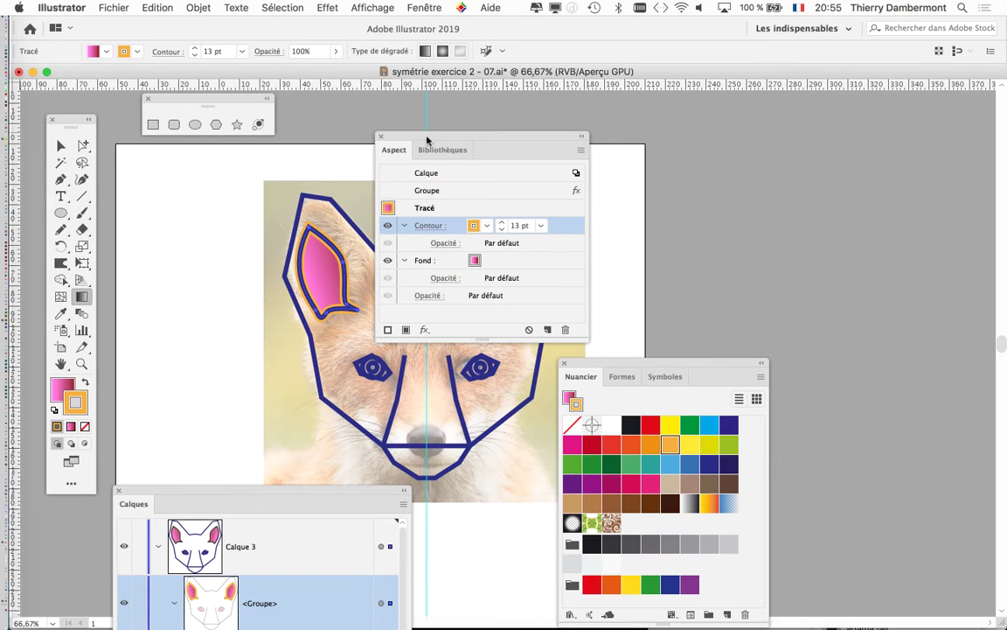
mouse_move(426, 140)
mouse_down()
mouse_move(651, 164)
mouse_move(850, 322)
mouse_up()
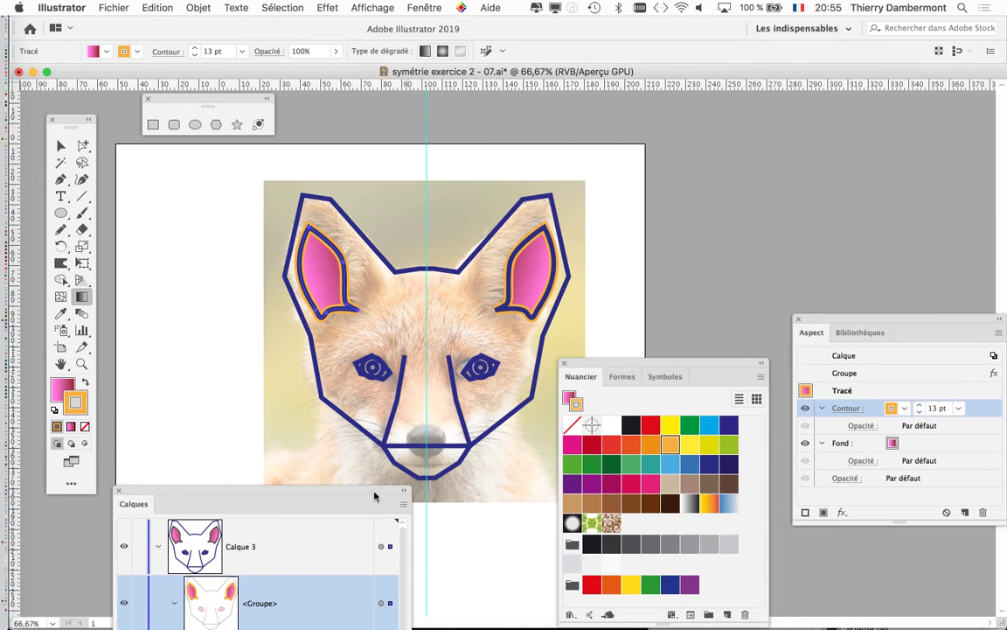
- Target Calque 3 and set its layer-level Contour swatch to [Sans]
drag(386, 510, 729, 10)
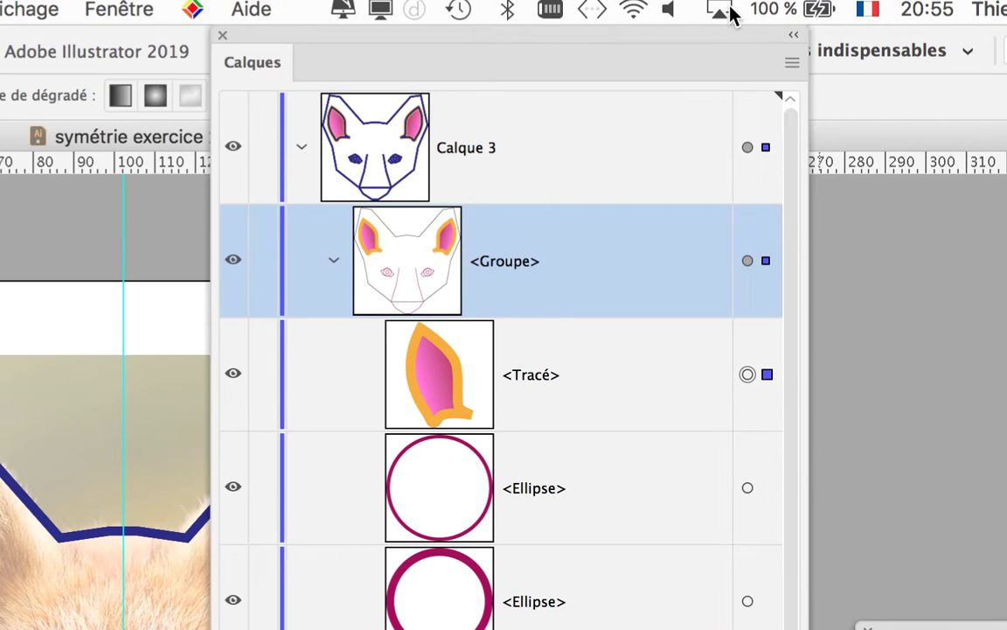
click(748, 147)
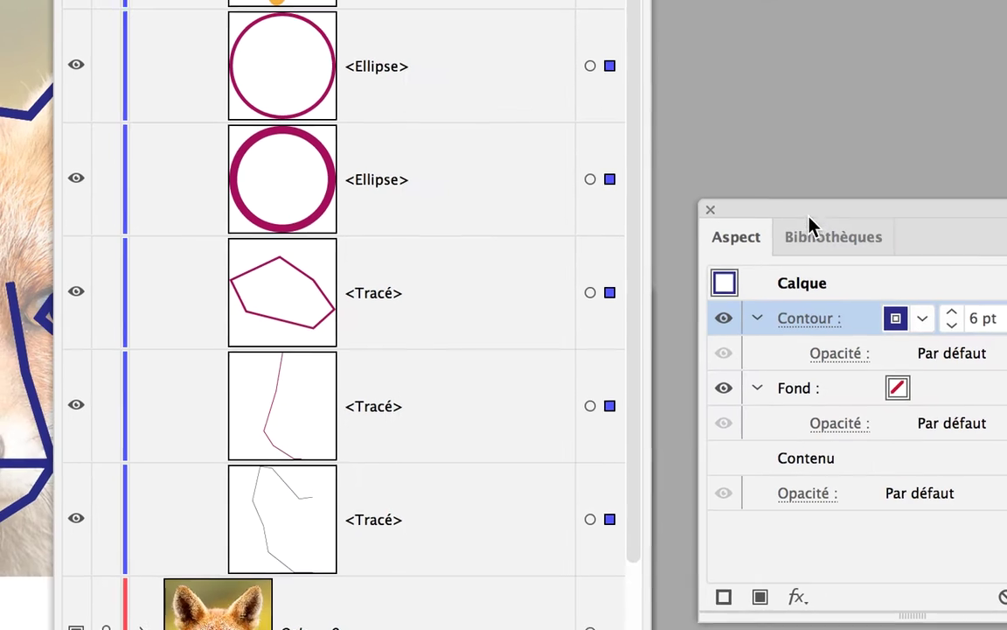
drag(809, 225, 757, 150)
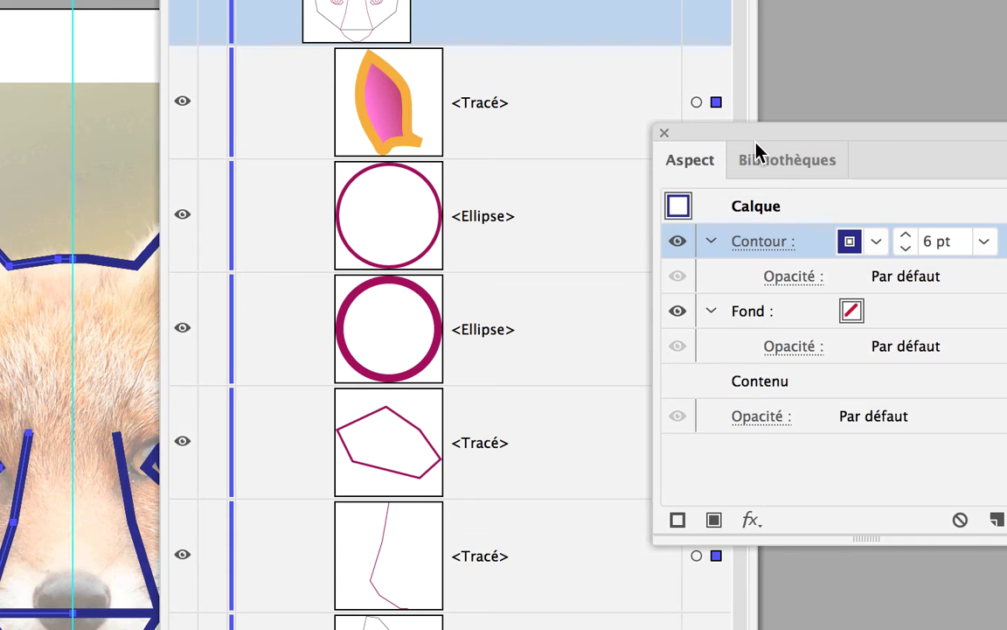
click(804, 210)
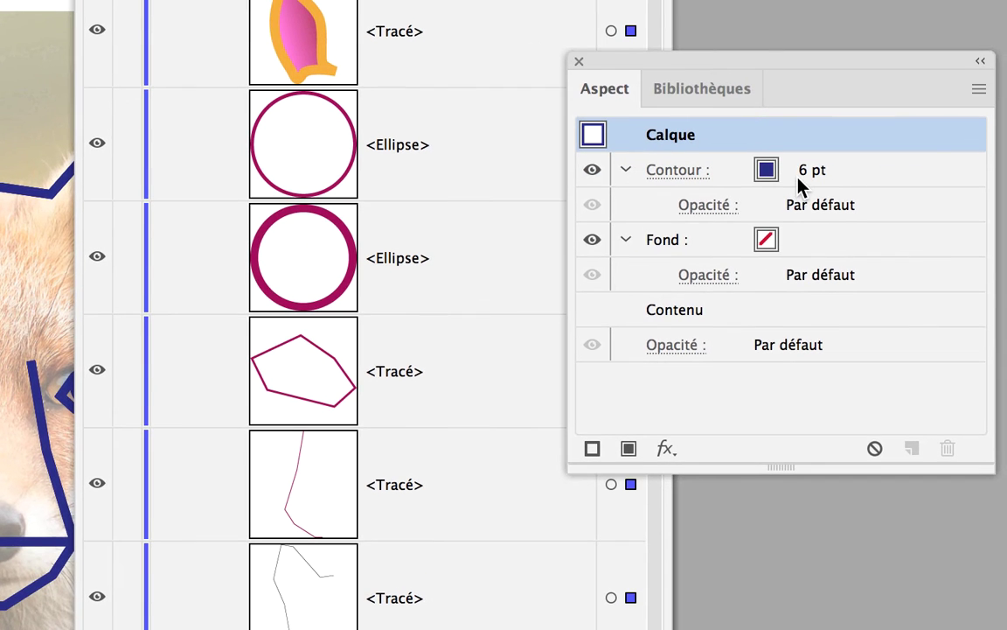
click(766, 169)
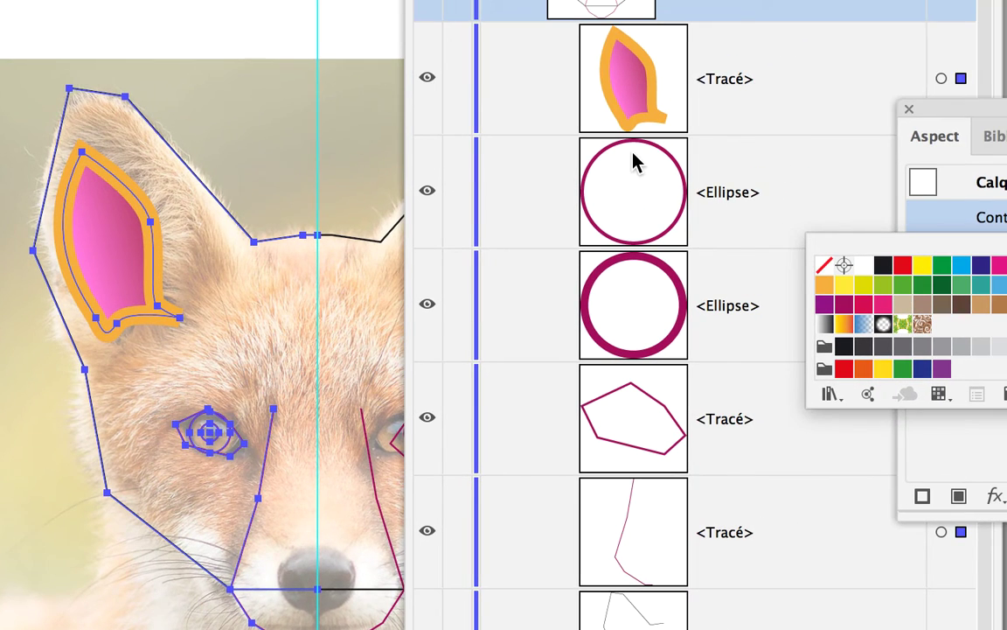
click(941, 78)
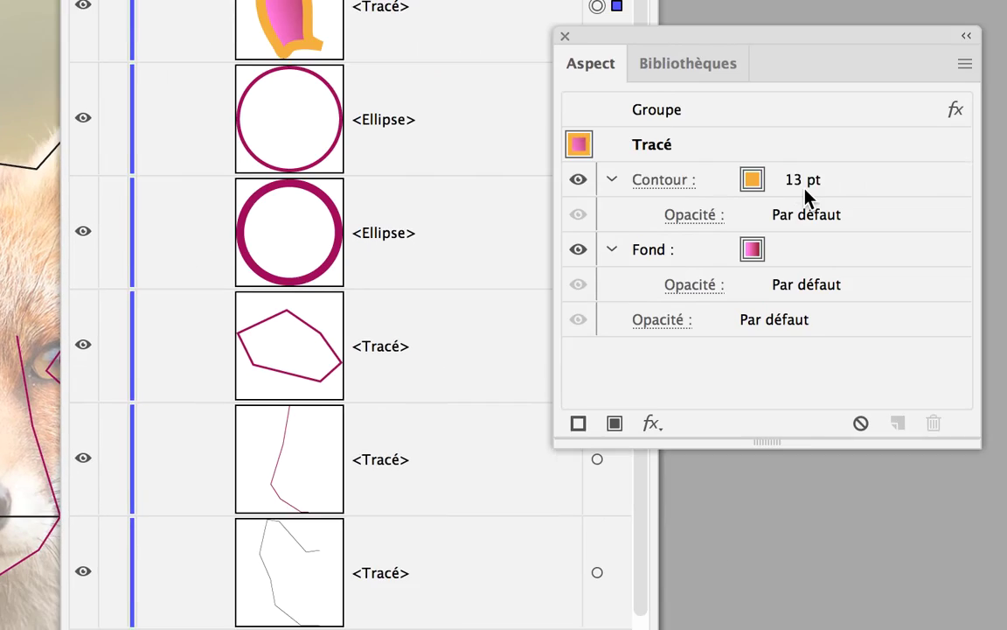
- Thin the ear path's stroke weight from 13 pt down to 4 pt
click(807, 196)
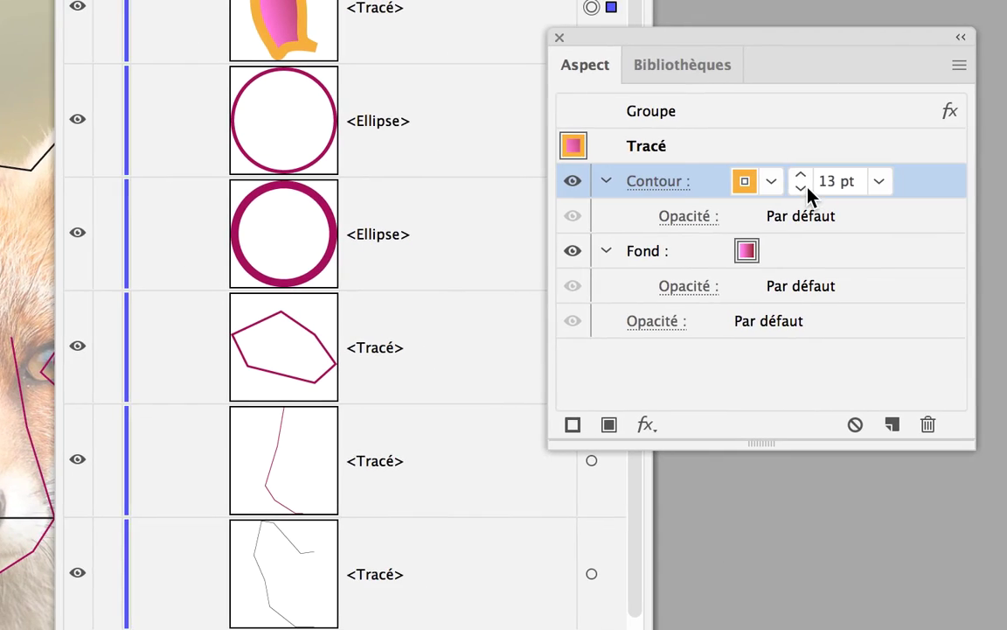
click(801, 188)
click(801, 188)
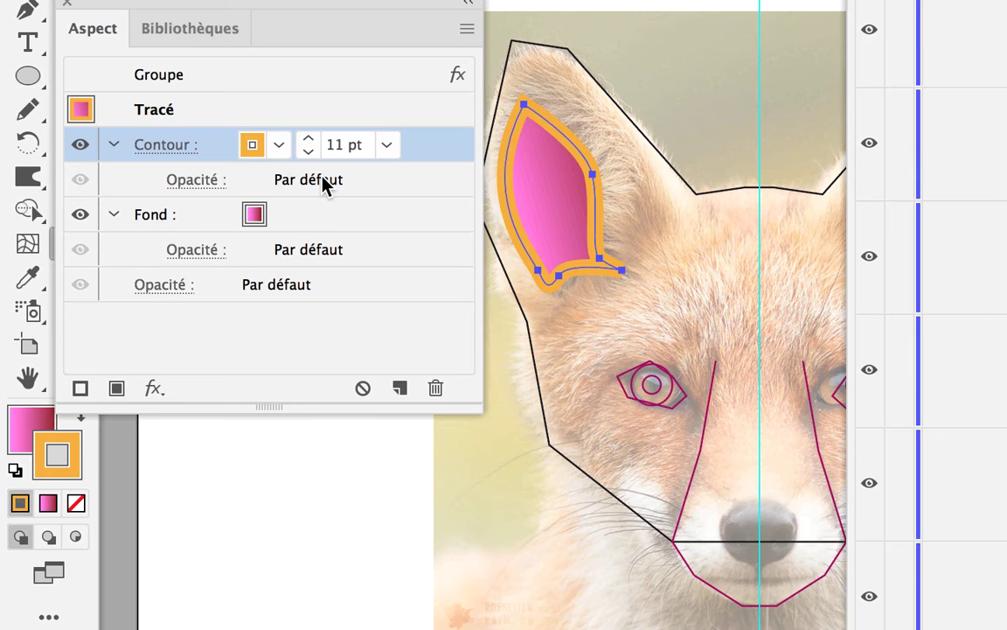
click(318, 168)
click(317, 169)
click(317, 168)
click(317, 169)
click(317, 169)
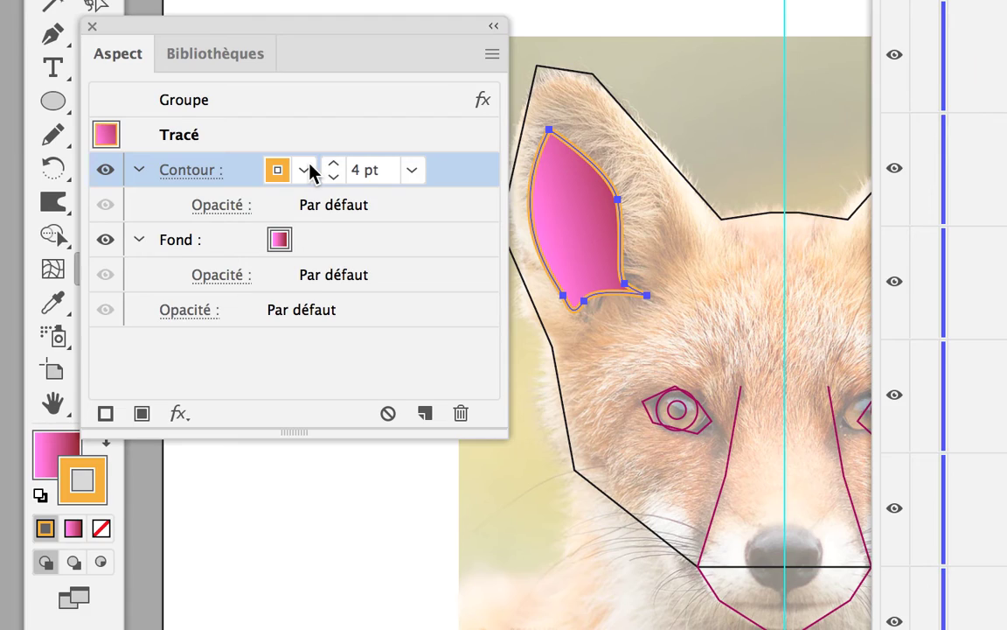
- Change the ear outline colour to blue and bring the left ear into view
click(292, 162)
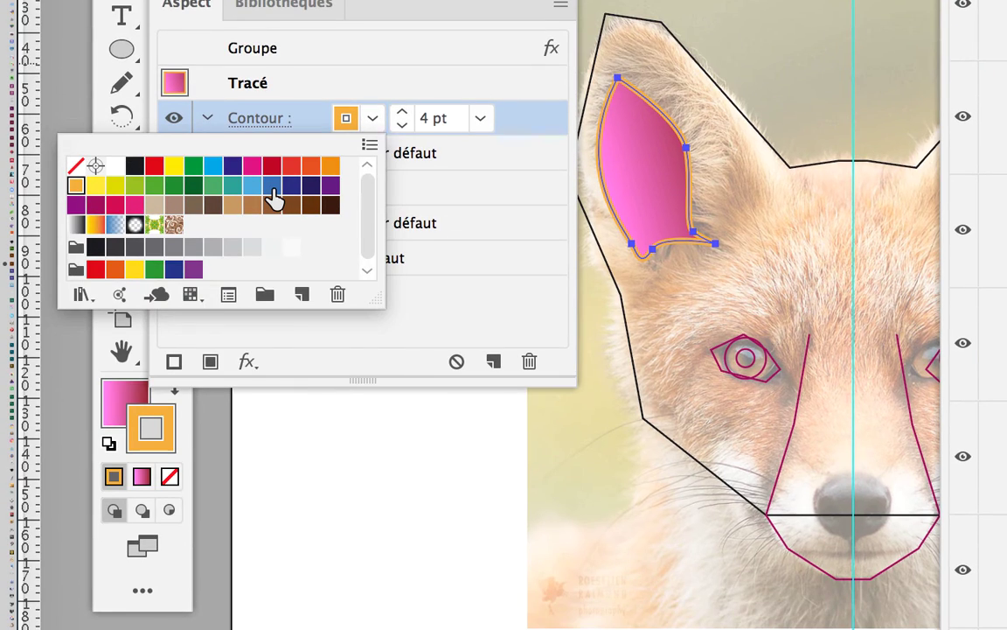
click(272, 192)
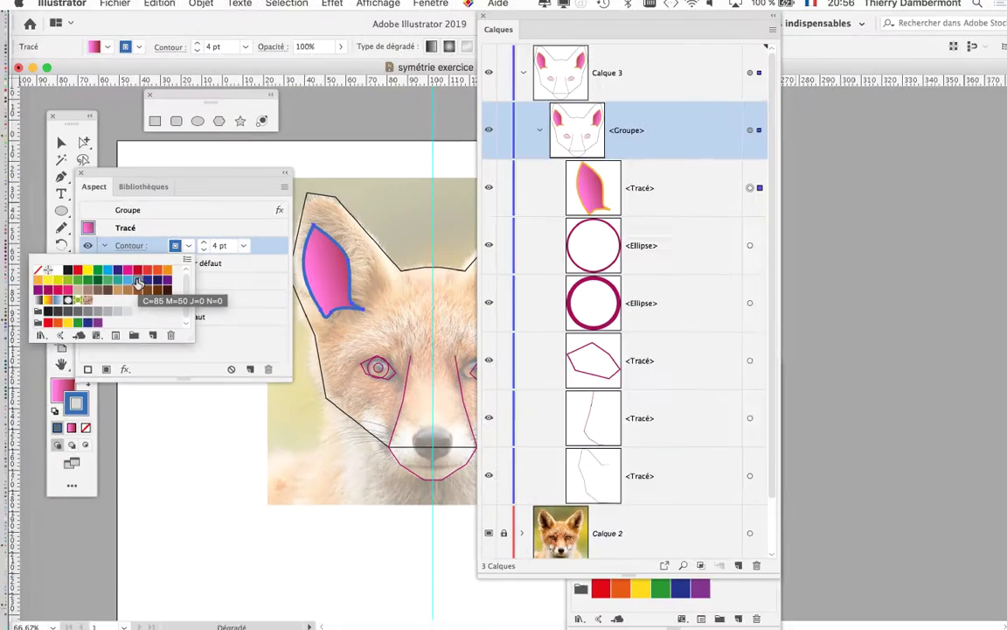
drag(523, 28, 696, 40)
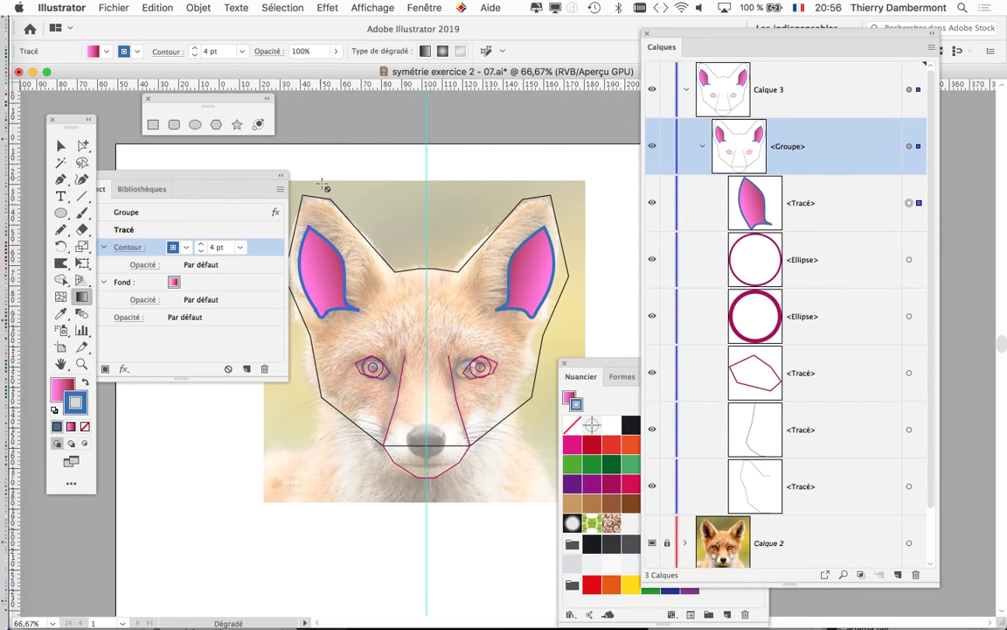
scroll(347, 245, up, 1)
drag(326, 237, 422, 237)
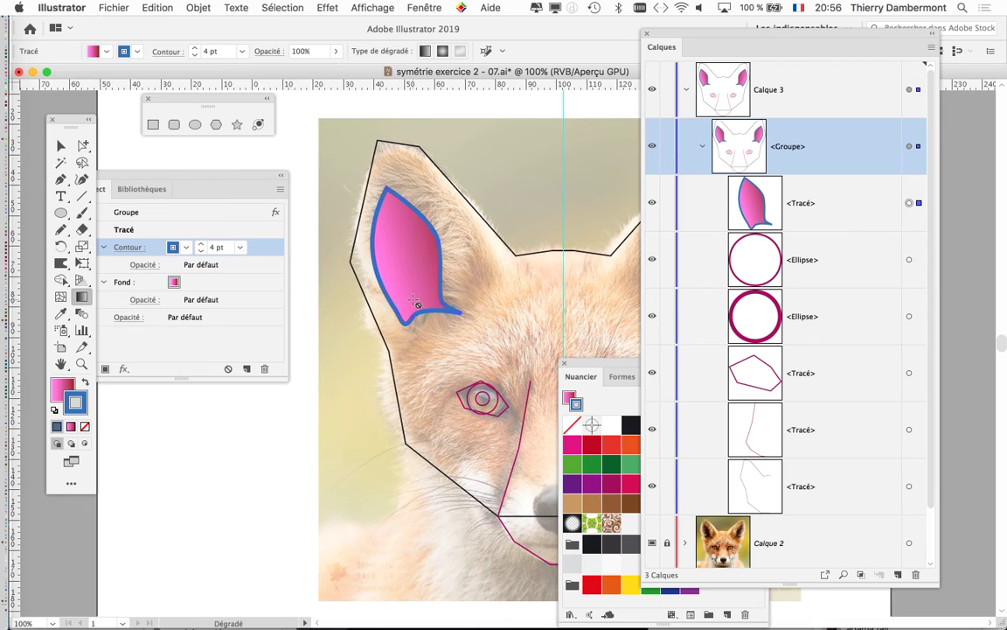
scroll(414, 299, up, 1)
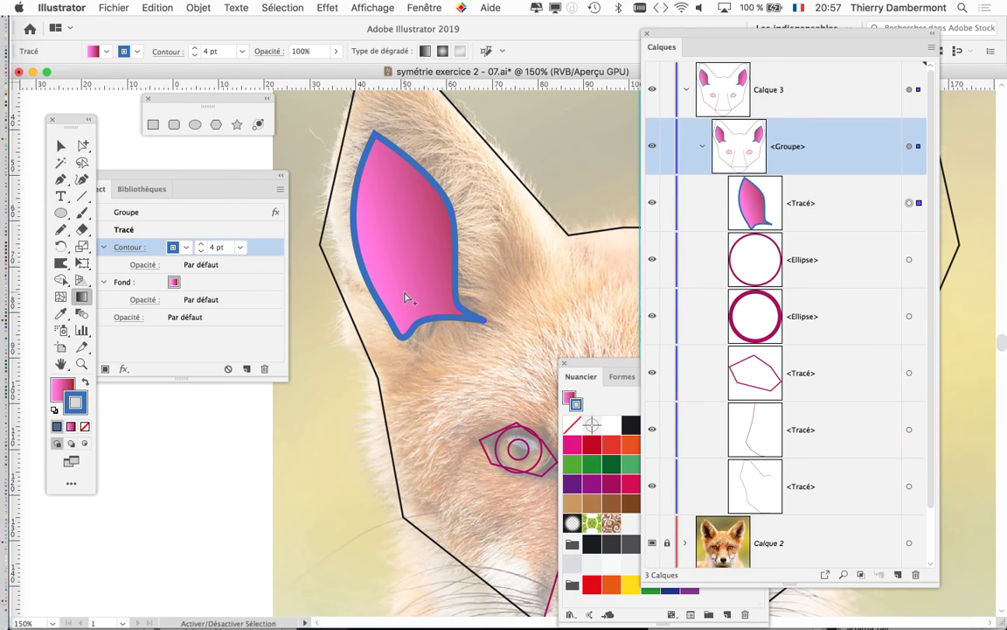
scroll(386, 306, down, 1)
scroll(390, 309, down, 1)
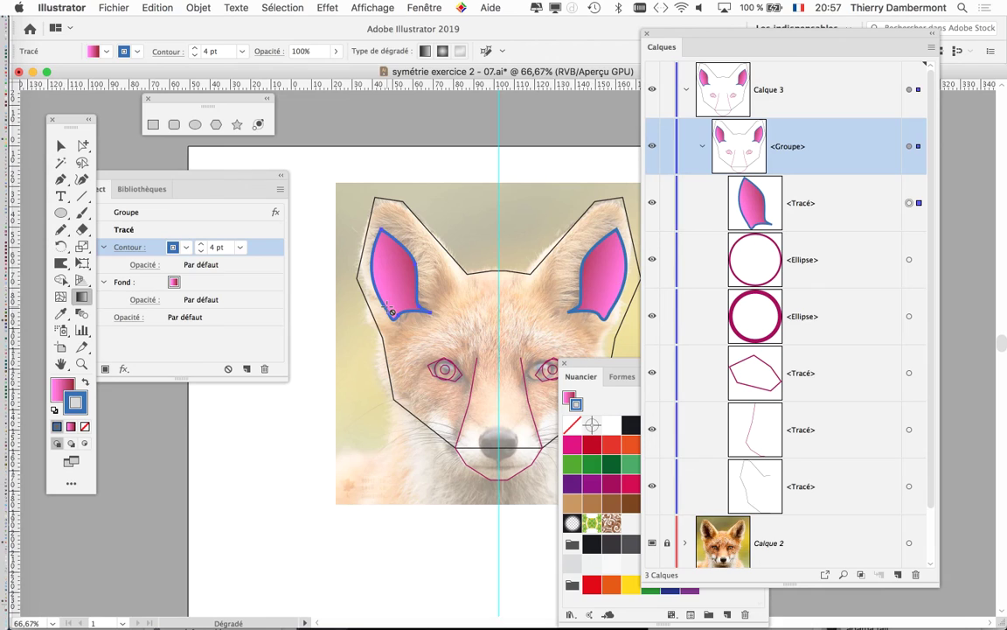